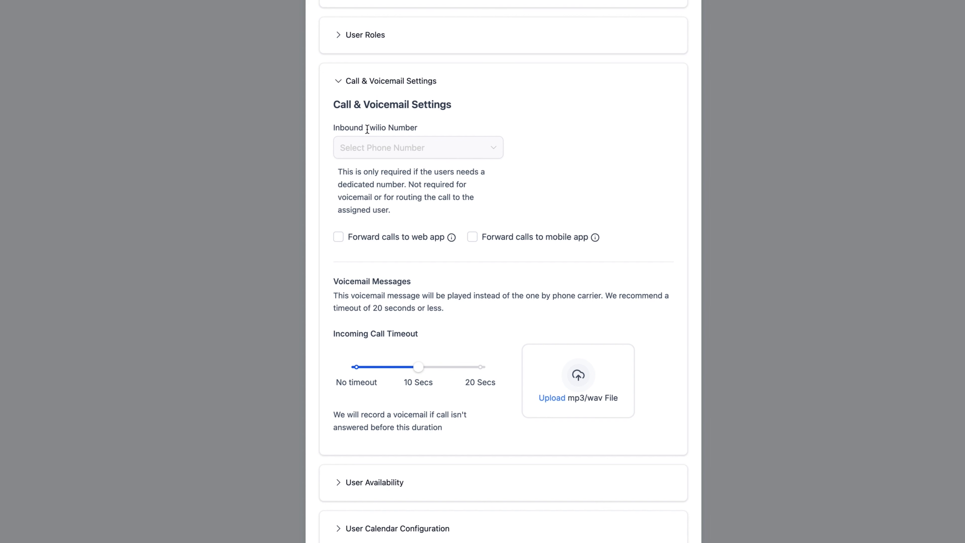
Collapse the Call & Voicemail Settings section of the user's settings.
scroll(474, 206, "down", 1)
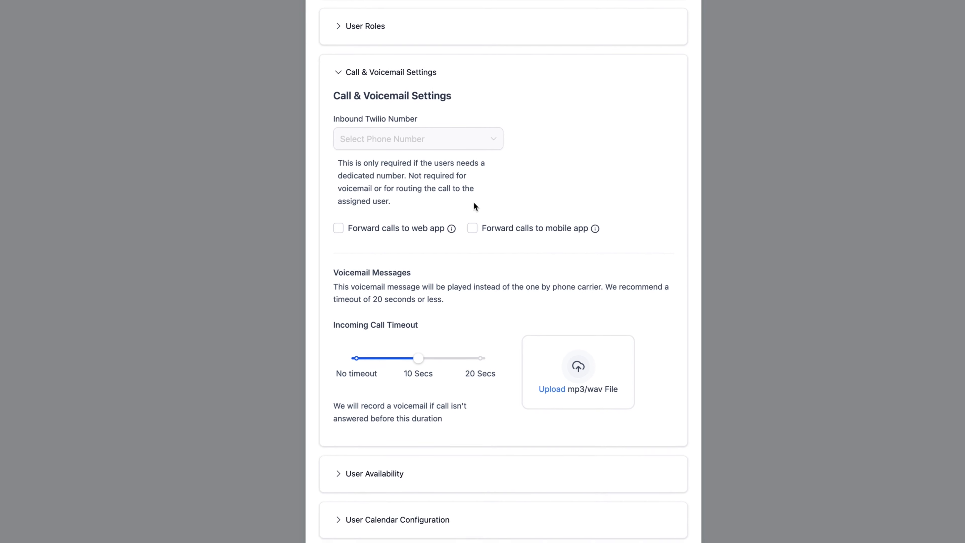
scroll(475, 207, "up", 1)
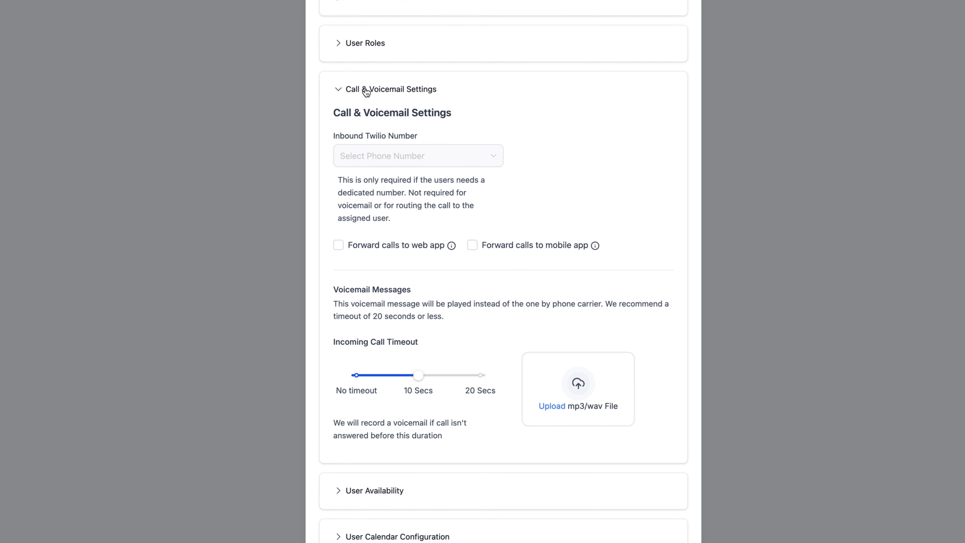
left_click(338, 90)
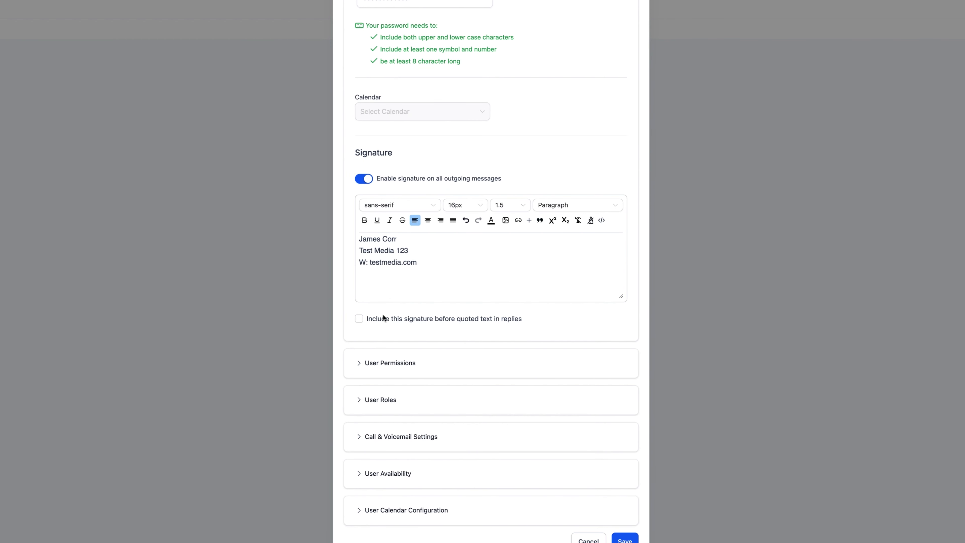
Expand the User Availability section and set the meeting location to Custom.
left_click(387, 481)
scroll(461, 404, "down", 5)
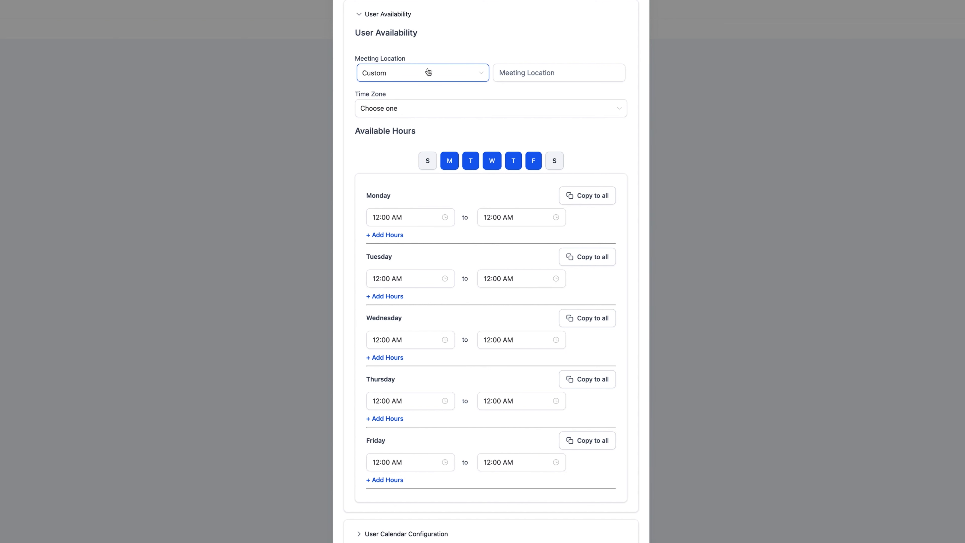
left_click(381, 73)
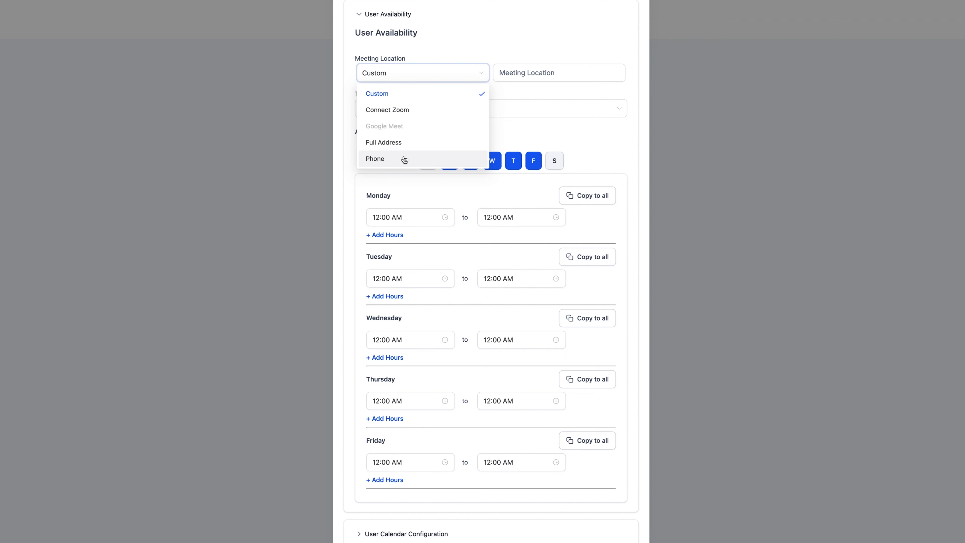
left_click(395, 93)
Set the user's time zone to GMT-04:00 America/New_York (EDT).
left_click(397, 108)
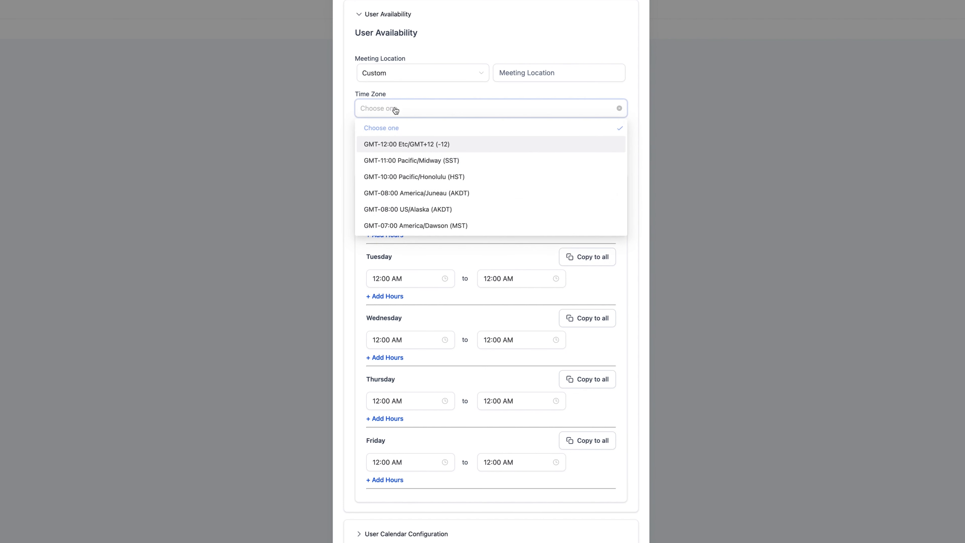
scroll(440, 190, "down", 6)
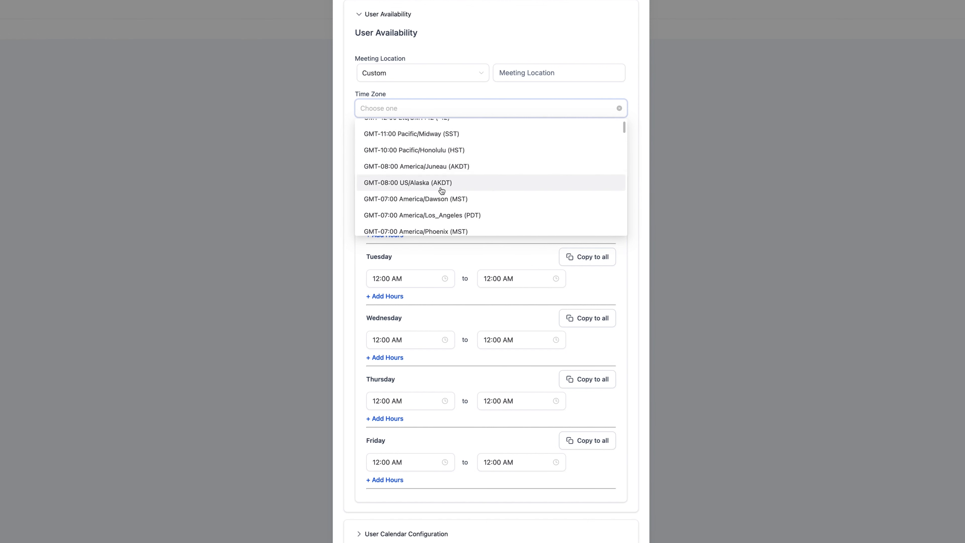
scroll(454, 195, "down", 8)
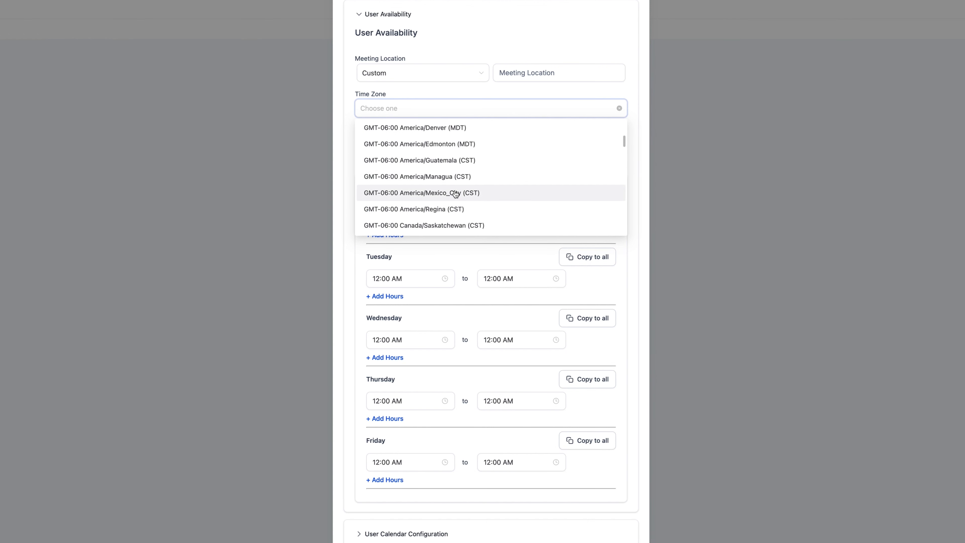
scroll(456, 193, "down", 2)
left_click(443, 162)
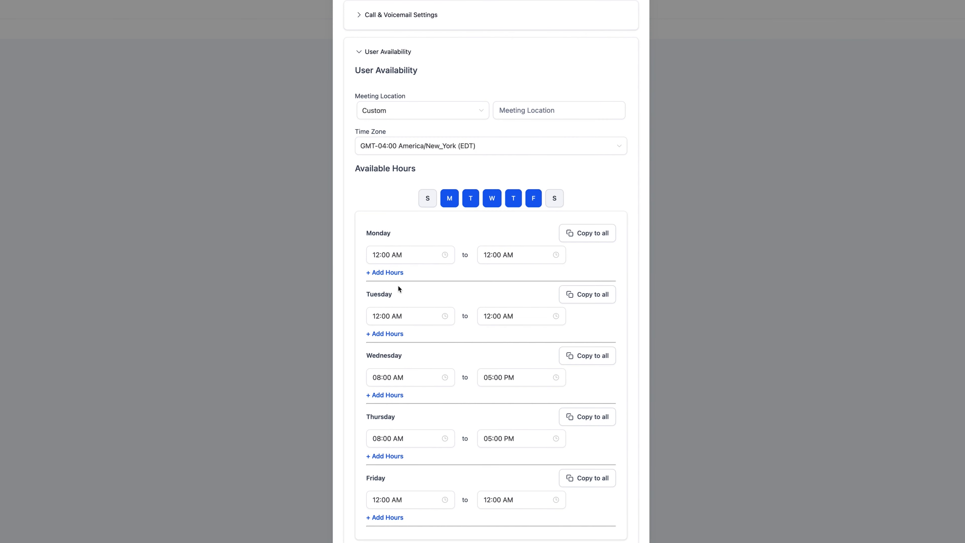
Set Monday's available hours to start at 09:00 AM.
left_click(393, 254)
left_click(415, 253)
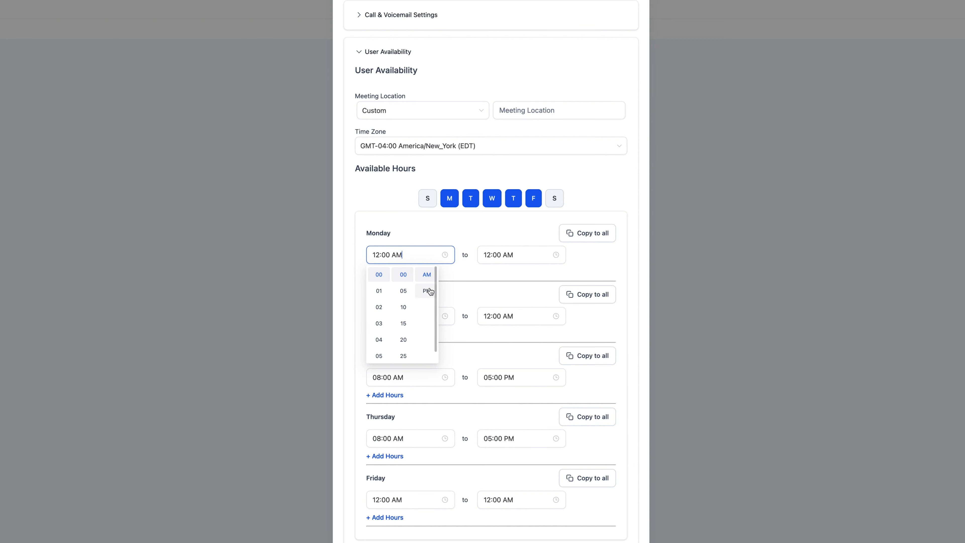
scroll(382, 345, "down", 1)
scroll(381, 342, "down", 2)
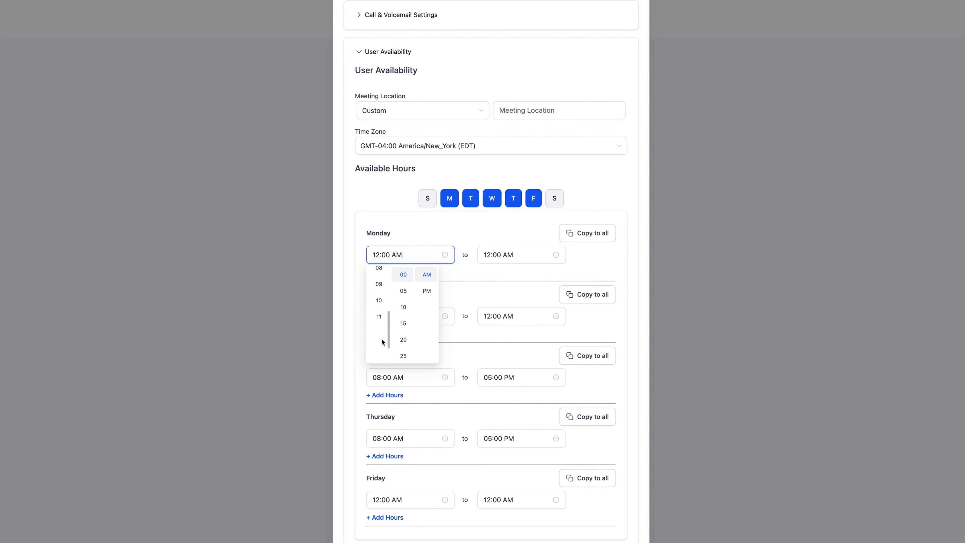
left_click(381, 298)
Set Monday's end time to 05:00 PM and copy Monday's hours to all weekdays.
left_click(508, 255)
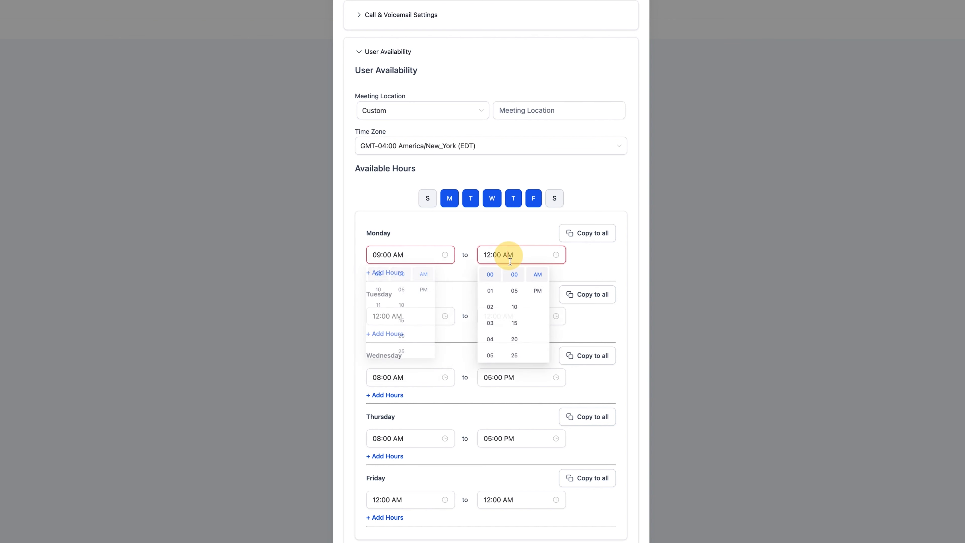
left_click(538, 291)
left_click(492, 357)
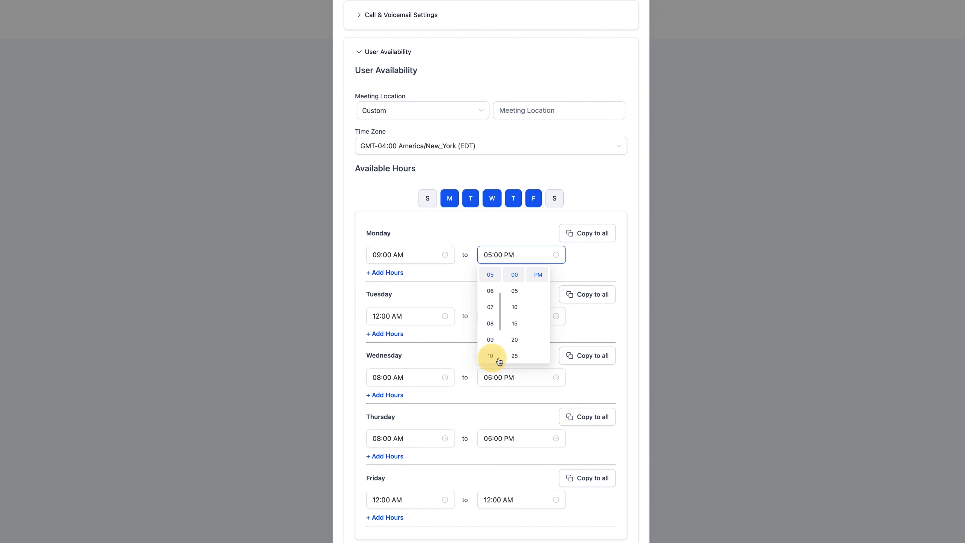
left_click(454, 234)
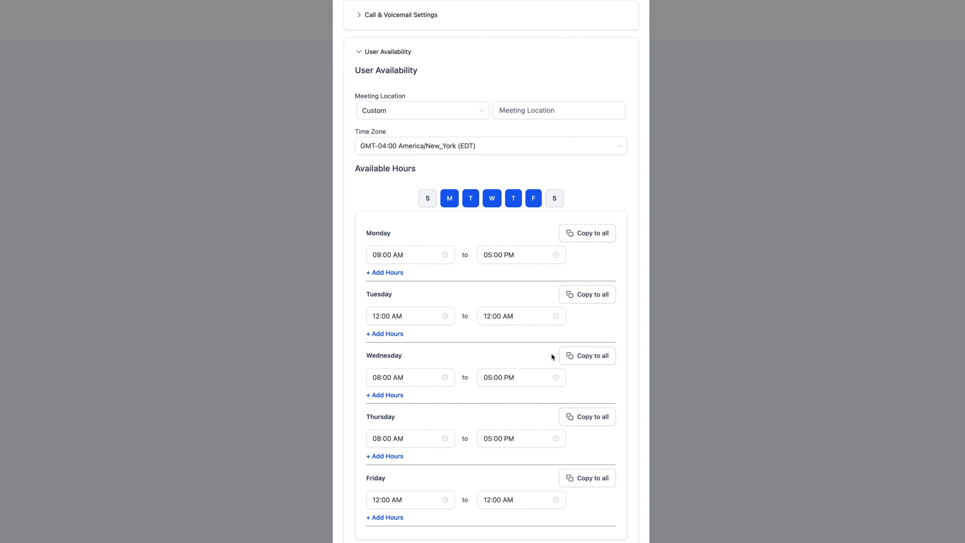
left_click(578, 237)
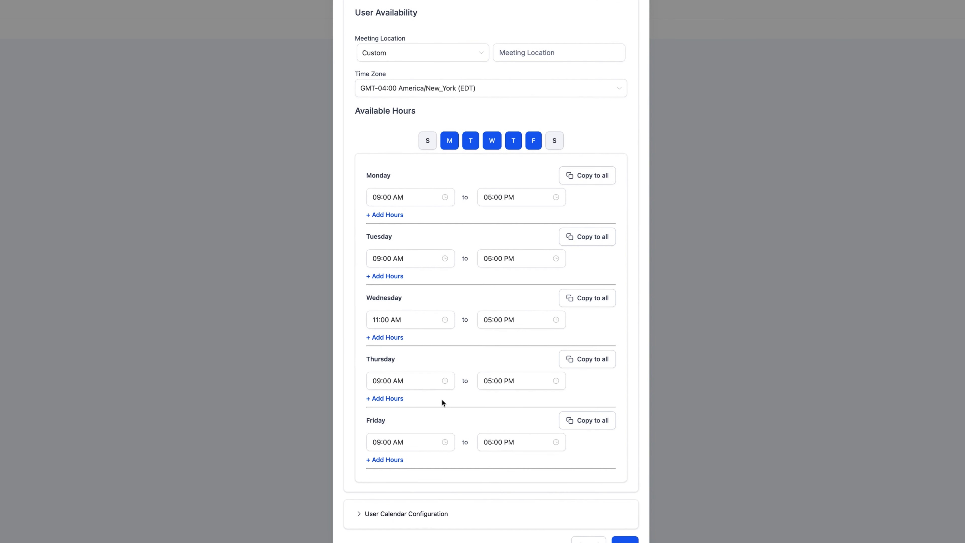
Collapse User Availability and examine the User Calendar Configuration section.
scroll(441, 400, "up", 2)
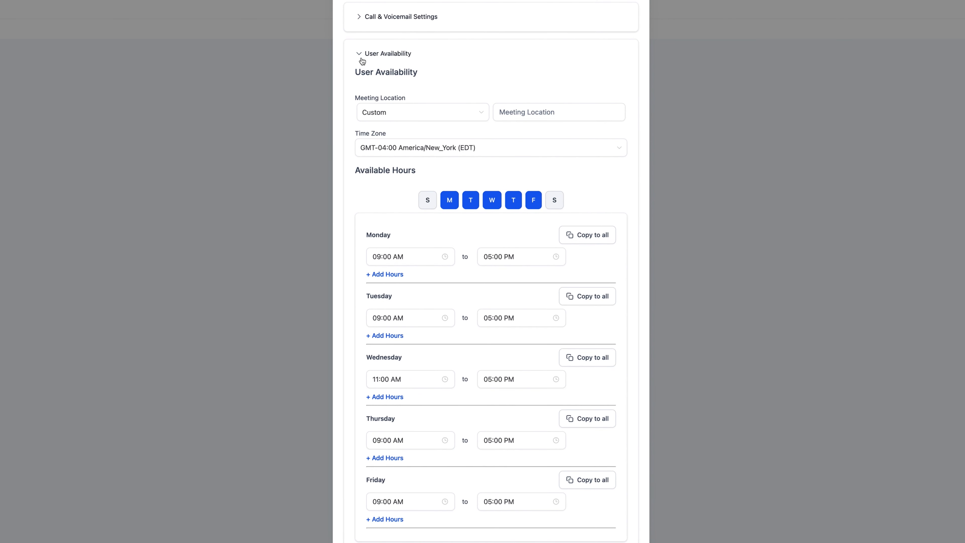
left_click(367, 53)
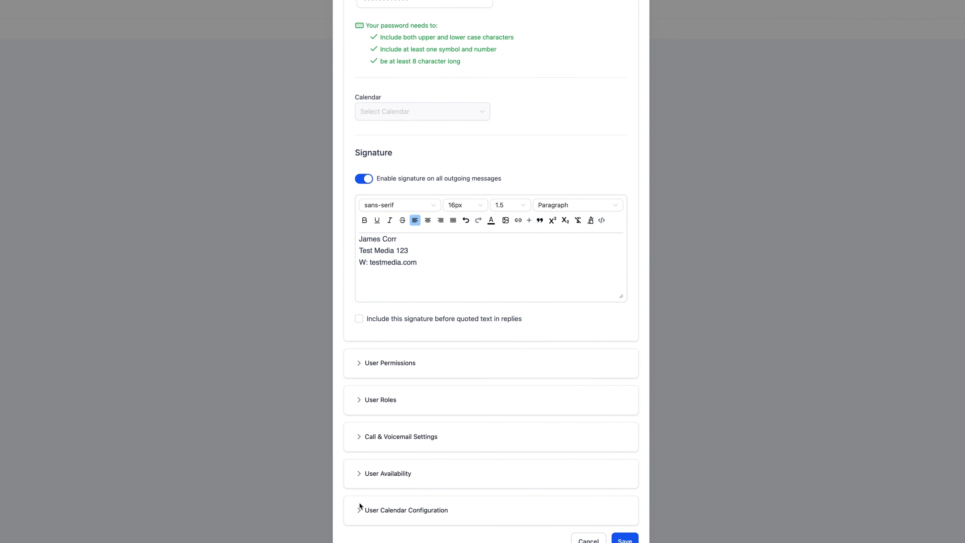
left_click(436, 514)
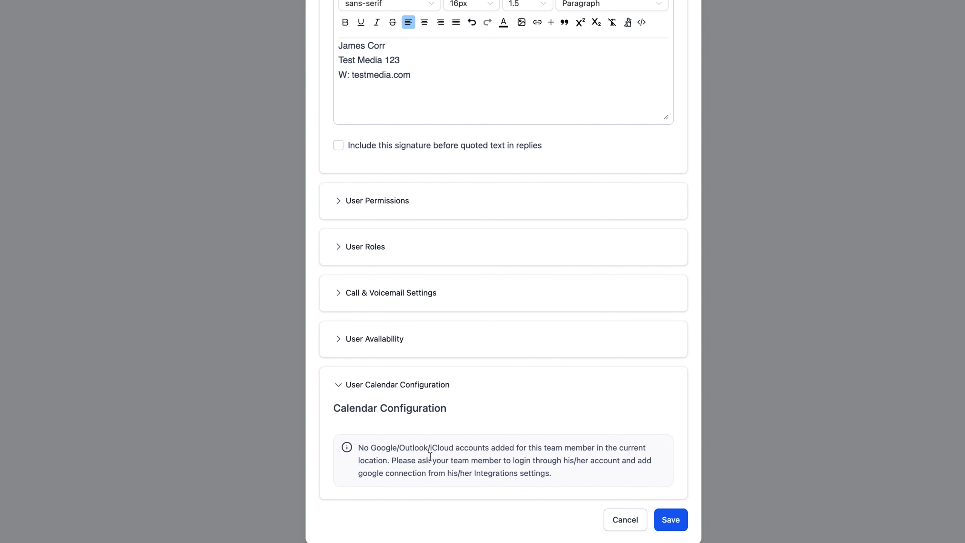
left_click(387, 384)
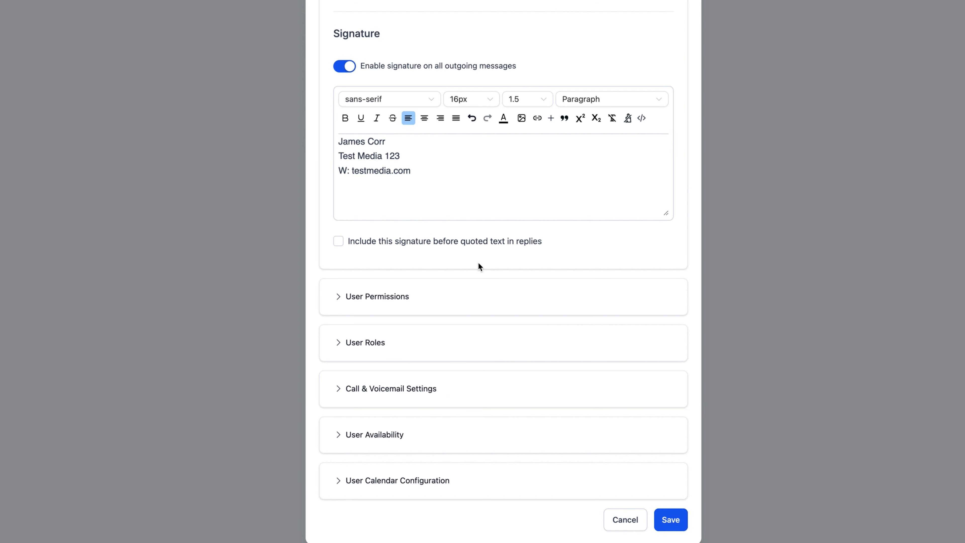
Save the user's settings and open the login link in the account activation email in Gmail.
left_click(676, 532)
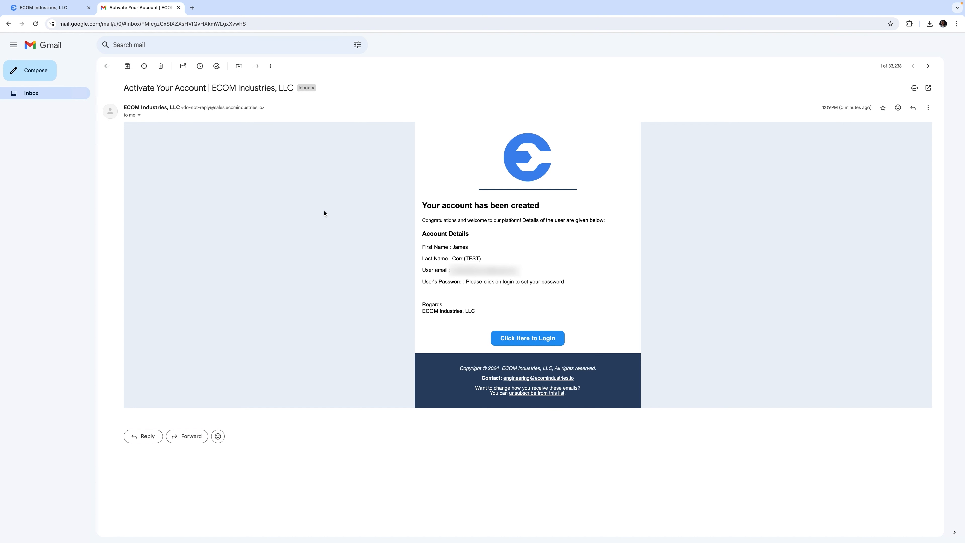
left_click(527, 337)
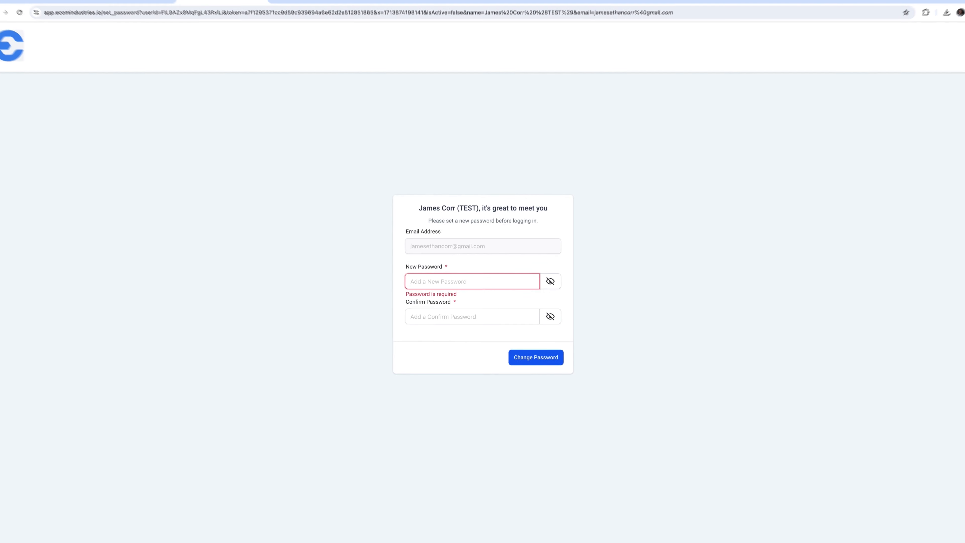
Enter a new account password in the New Password field.
type("•")
type("•••••••••")
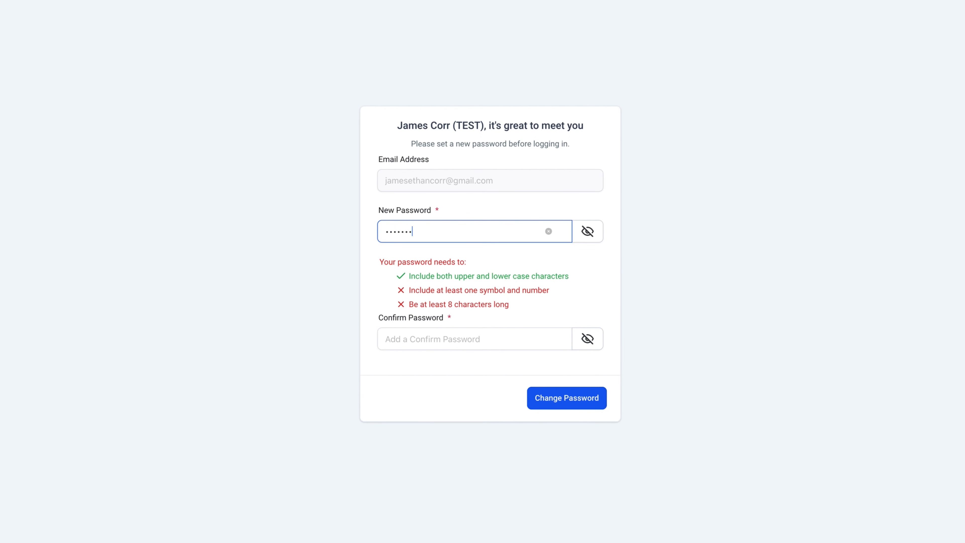
type("••")
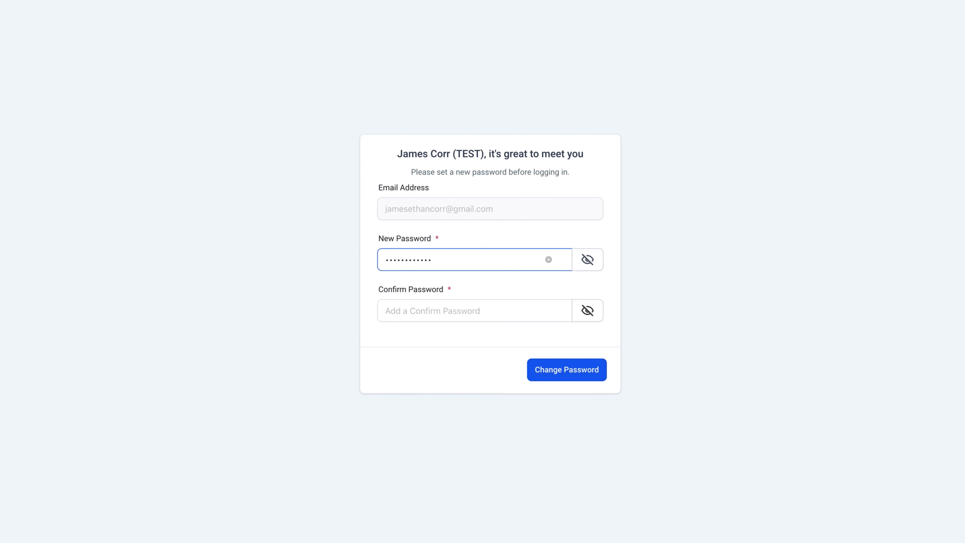
Paste the same password into Confirm Password, submit the password change and continue to login.
left_click(471, 306)
key("ctrl+v")
left_click(561, 374)
left_click(568, 300)
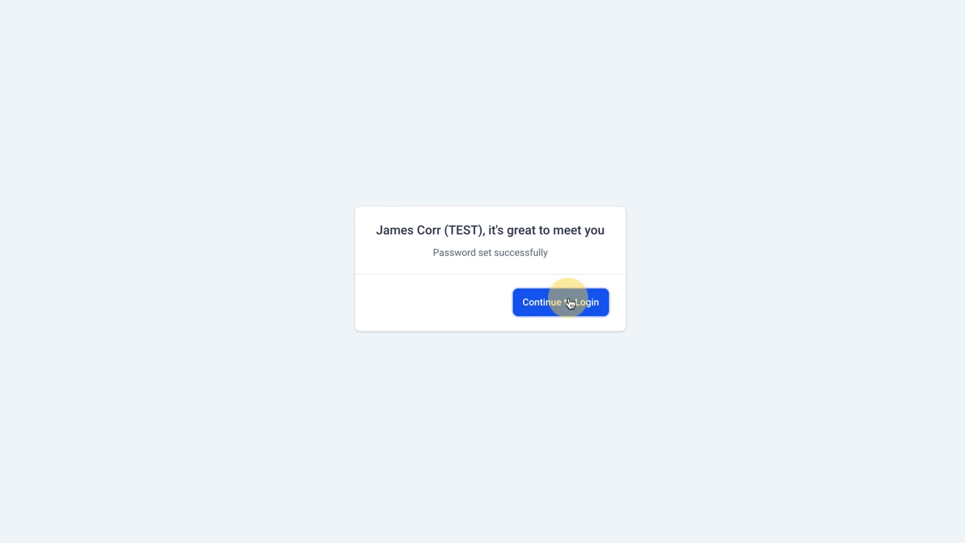